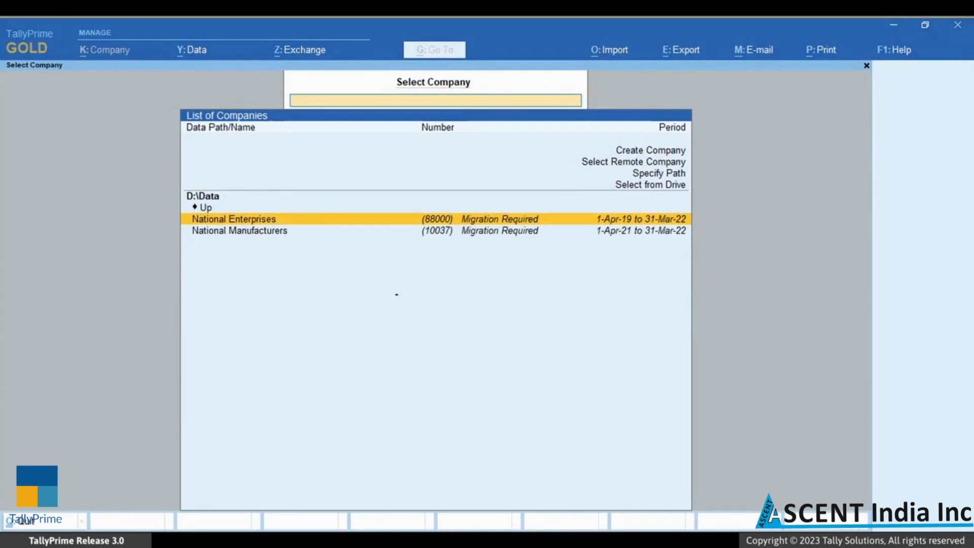
- Open National Enterprises, marked Migration Required, from the D:\Data company list
key("Return")
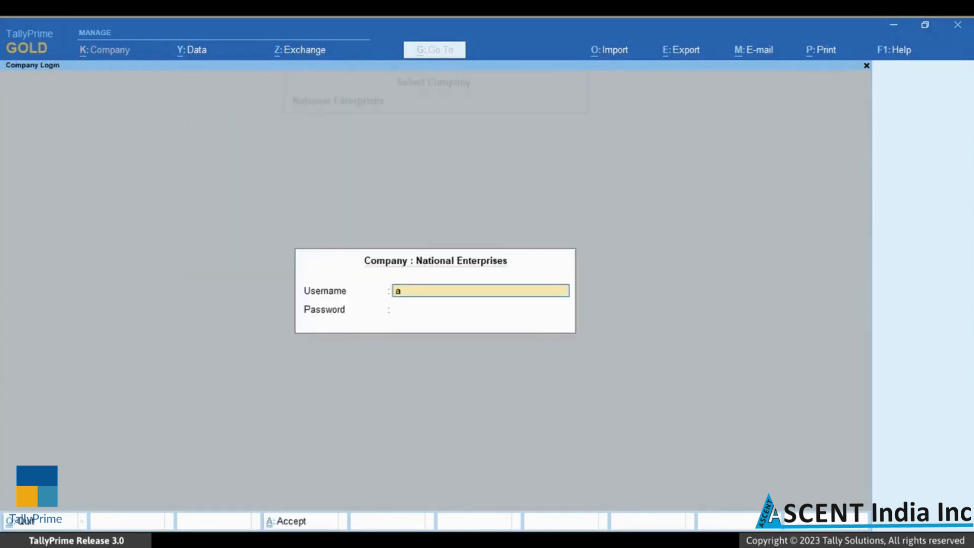
- Accept the National Enterprises login to reach the migration dialog
key("Return")
key("Return")
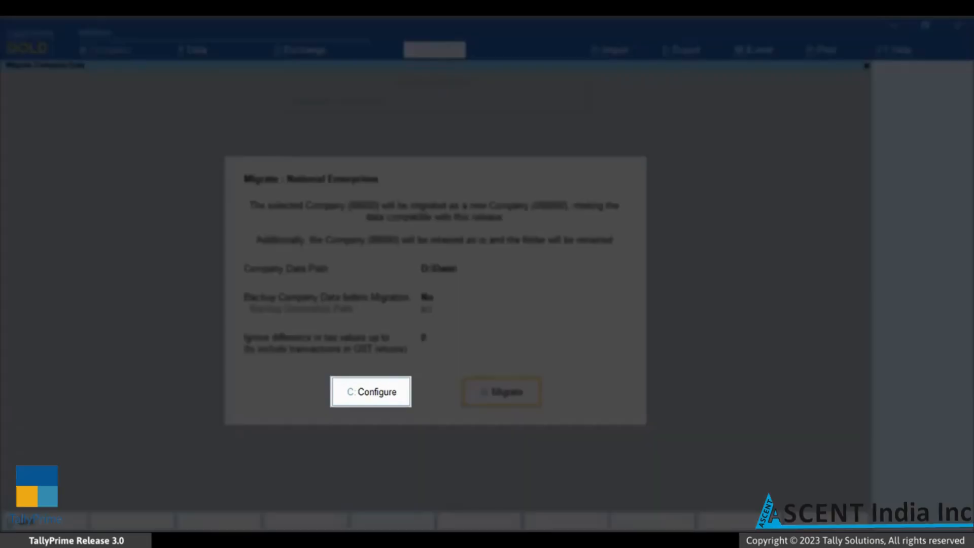
- Enable Backup Company Data before Migration and set D:\Backup as the backup destination
key("c")
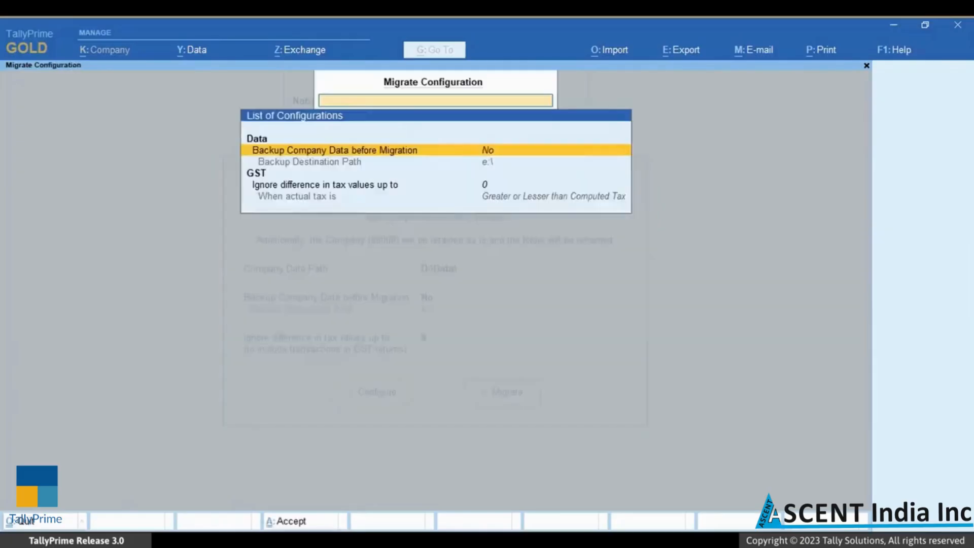
key("Return")
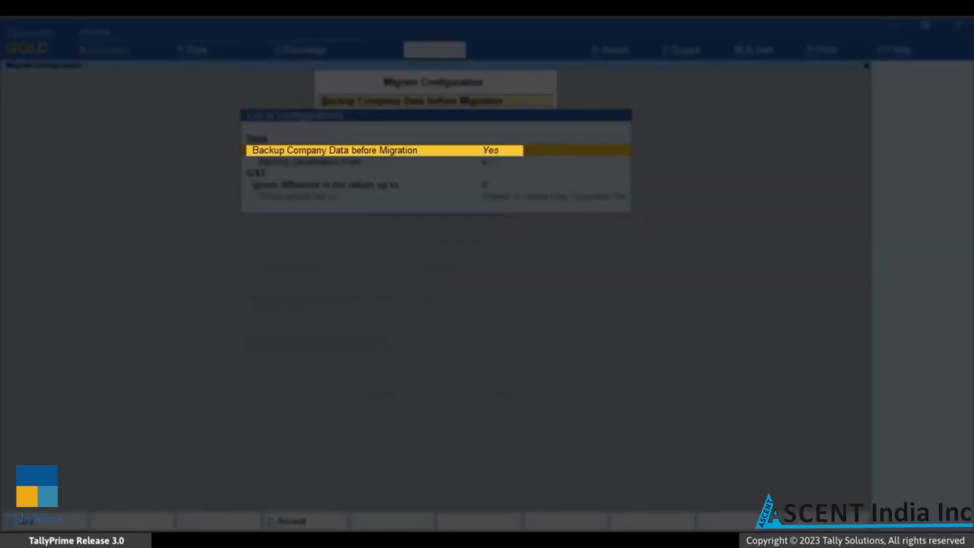
key("Down")
key("Return")
key("Up")
key("Return")
key("Down")
key("Return")
key("Down")
key("Down")
key("Return")
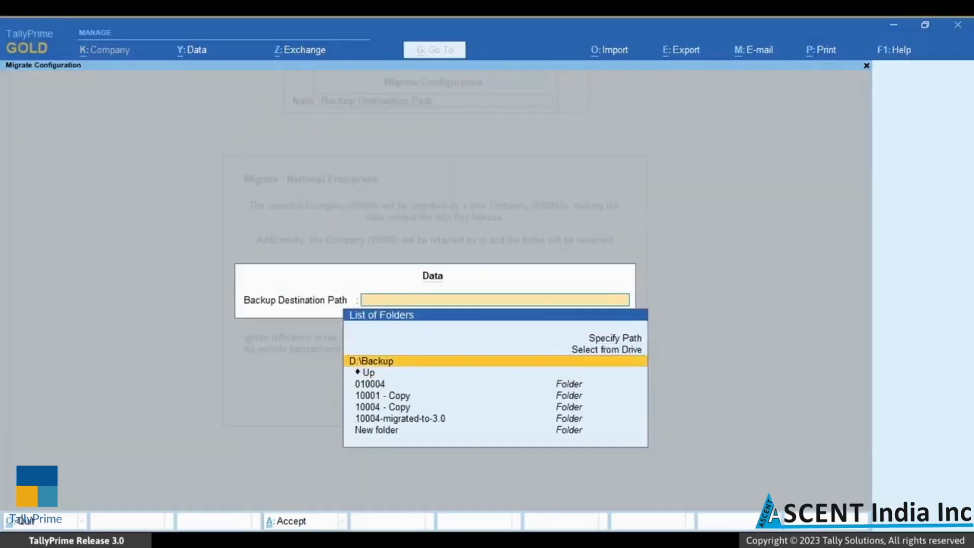
key("Return")
- Open the GST setting Ignore difference in tax values
key("Down")
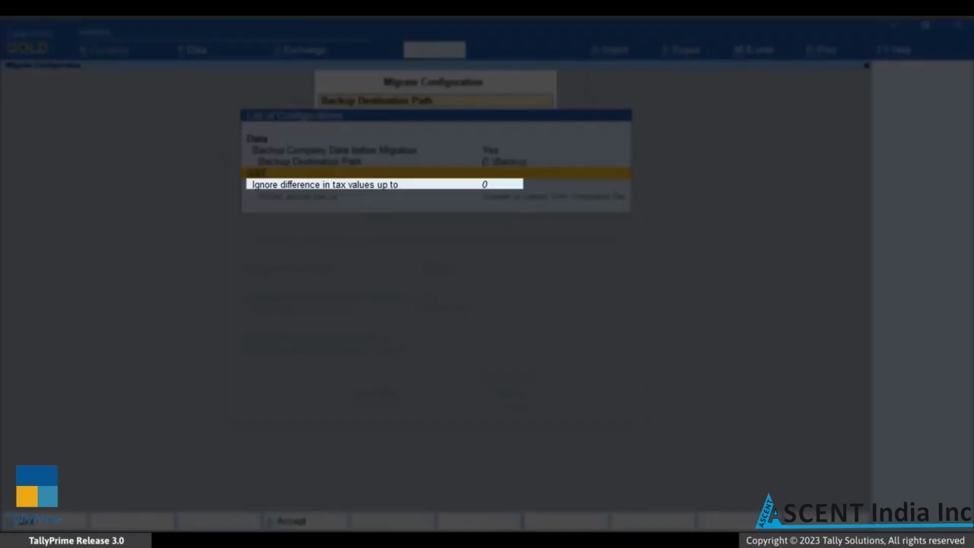
key("Down")
key("Return")
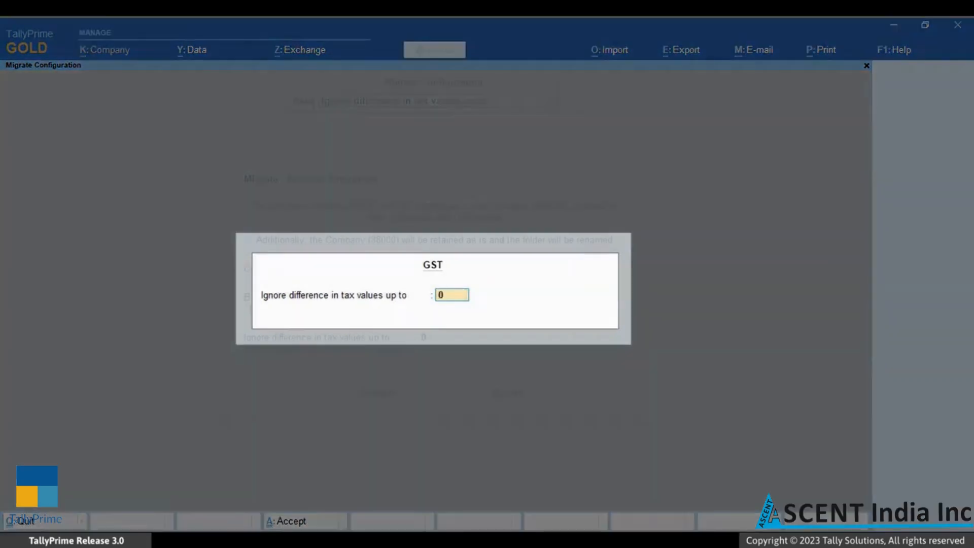
- Set the tax-difference tolerance to 0, applying when actual tax is Greater or Lesser than Computed Tax
type("1")
key("Return")
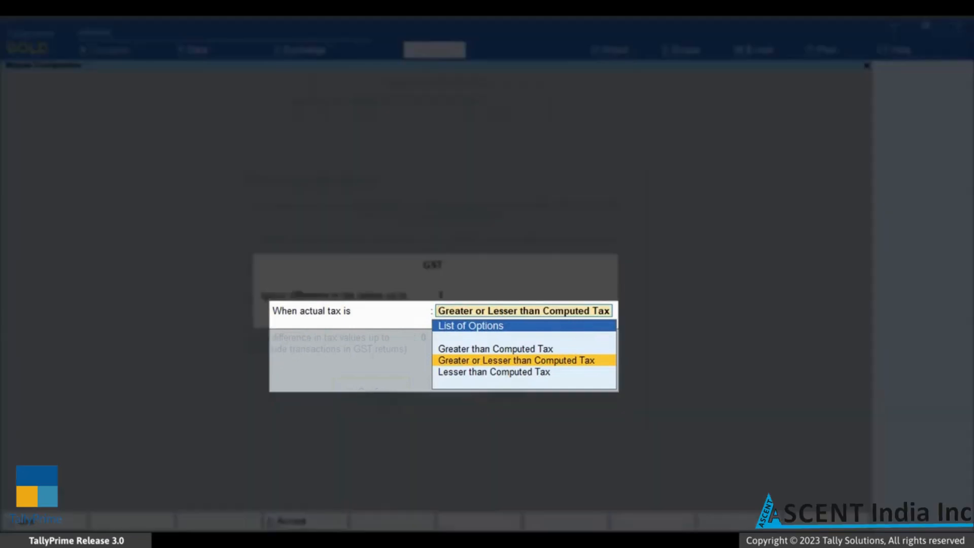
key("Up")
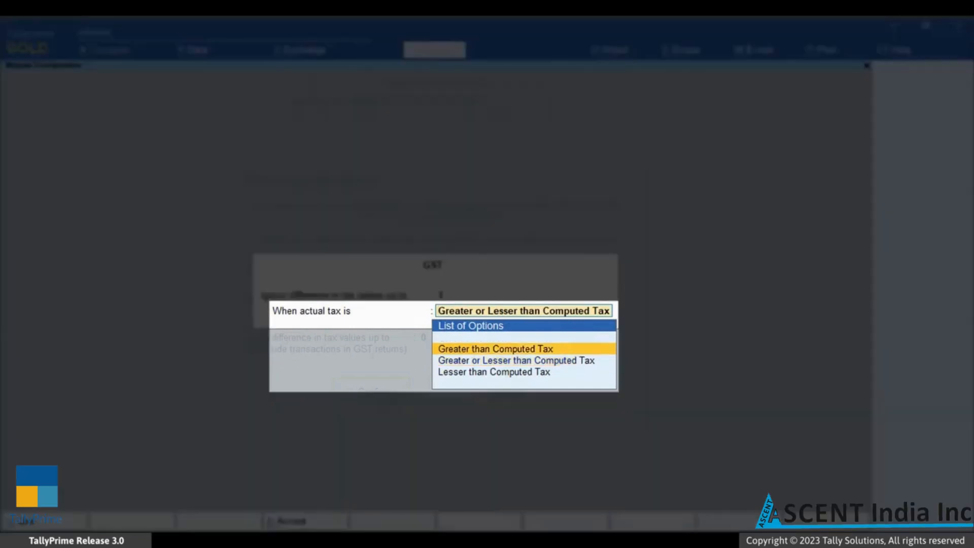
key("Down")
key("Down")
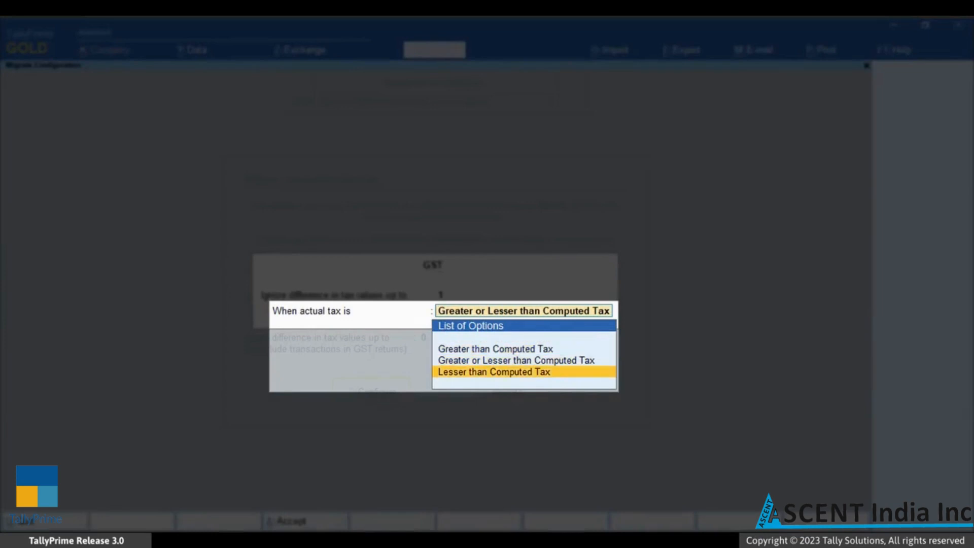
key("Up")
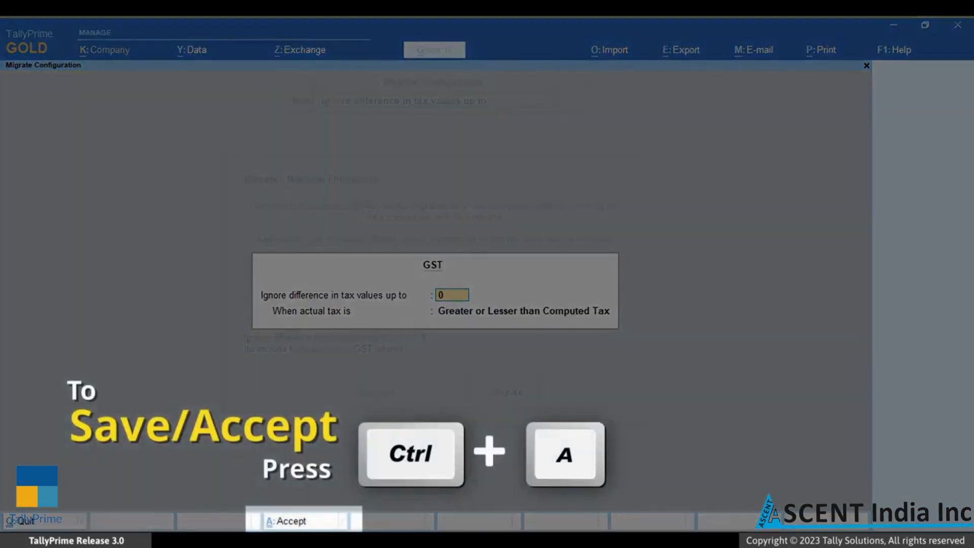
- Save the GST and migration configuration, then run the migration after confirming the login password
key("ctrl+a")
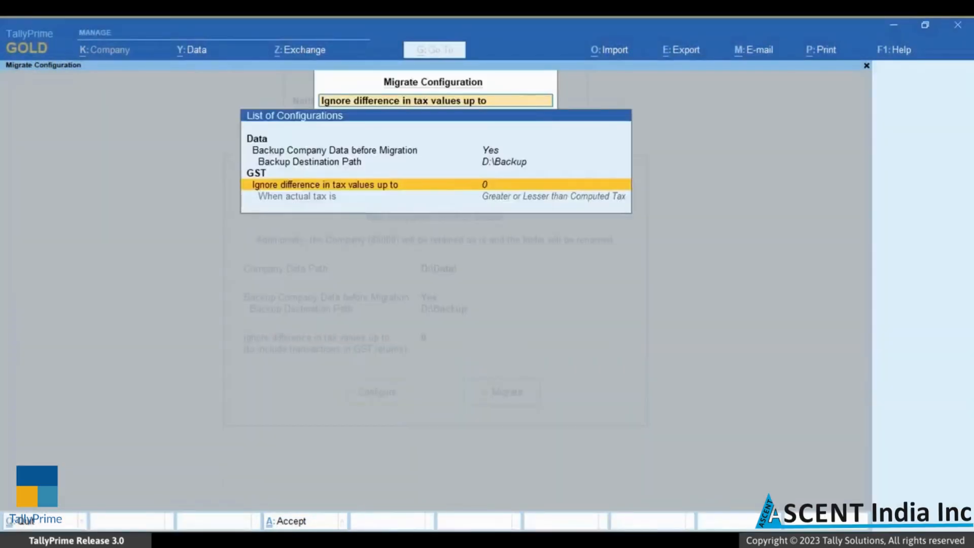
key("ctrl+a")
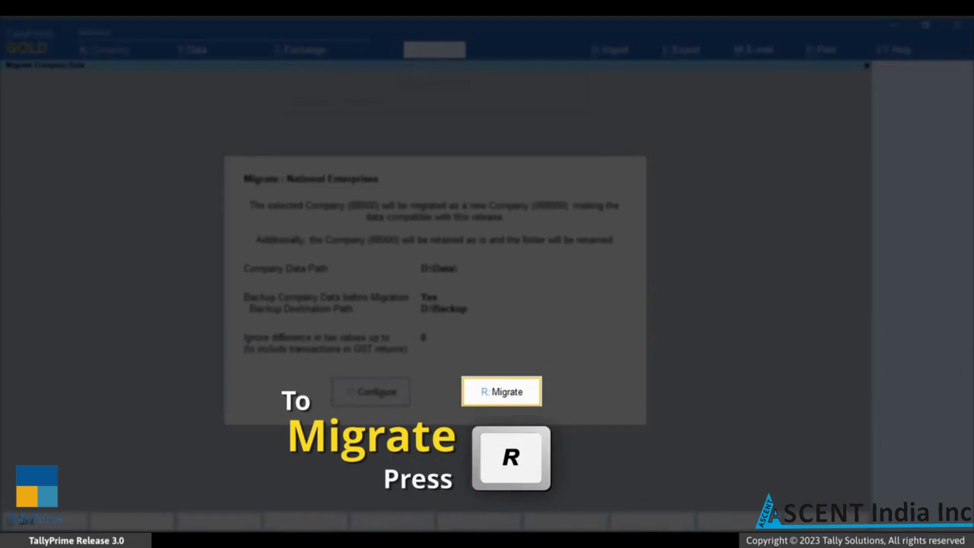
type("ra")
key("Return")
key("Return")
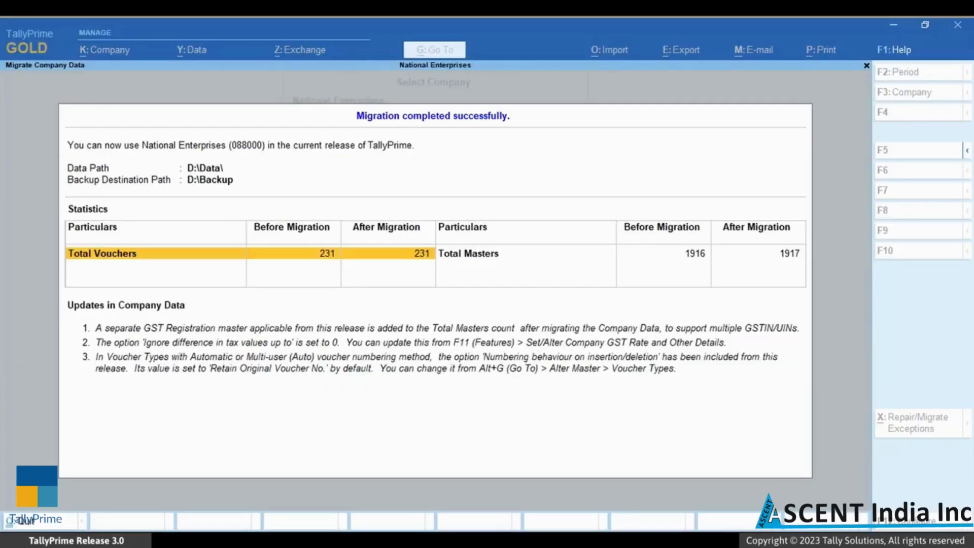
- View the detailed voucher and master statistics with Alt+F5, then close the migration summary
key("alt")
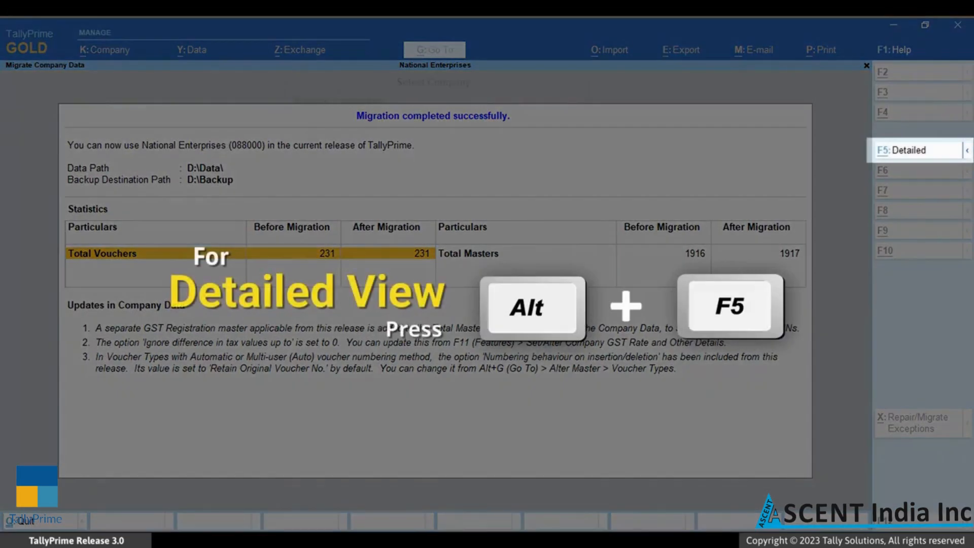
key("alt+F5")
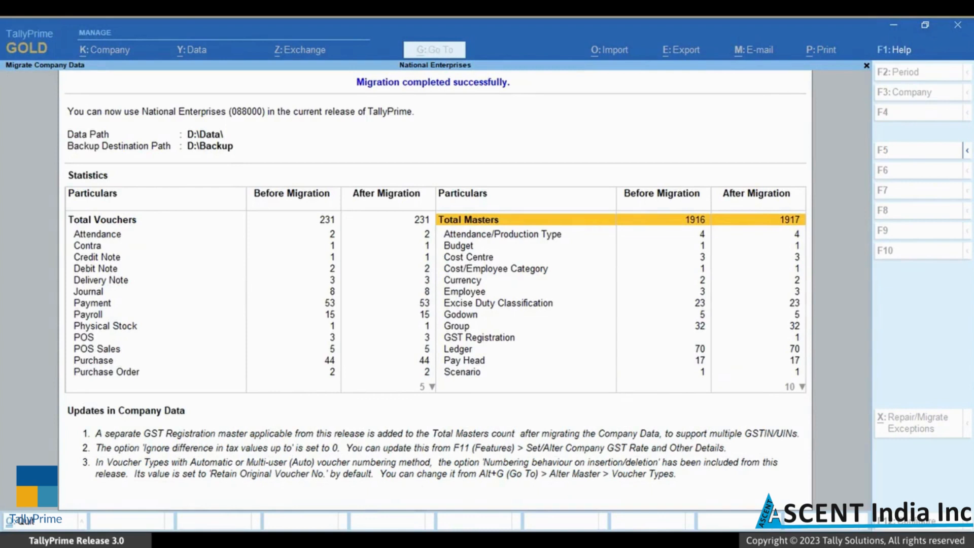
key("Return")
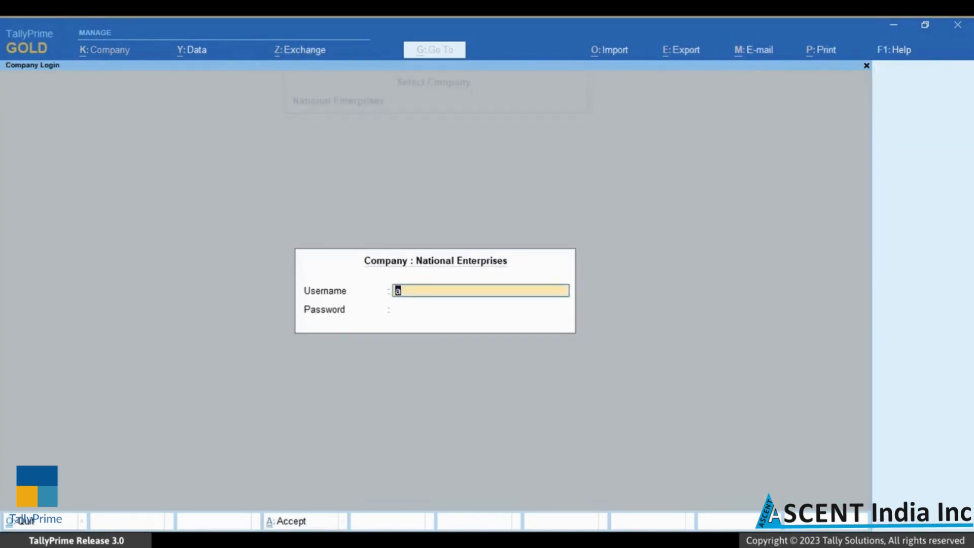
- Log in to the migrated National Enterprises with the user's password
key("Return")
type("a")
key("Return")
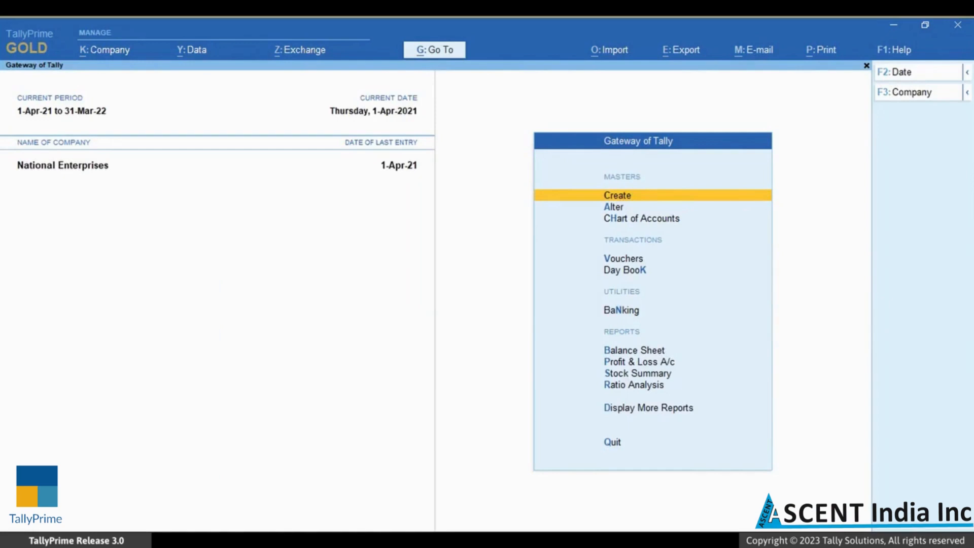
- Open the List of Companies and move to the D:\Data\exceptions folder
key("alt+k")
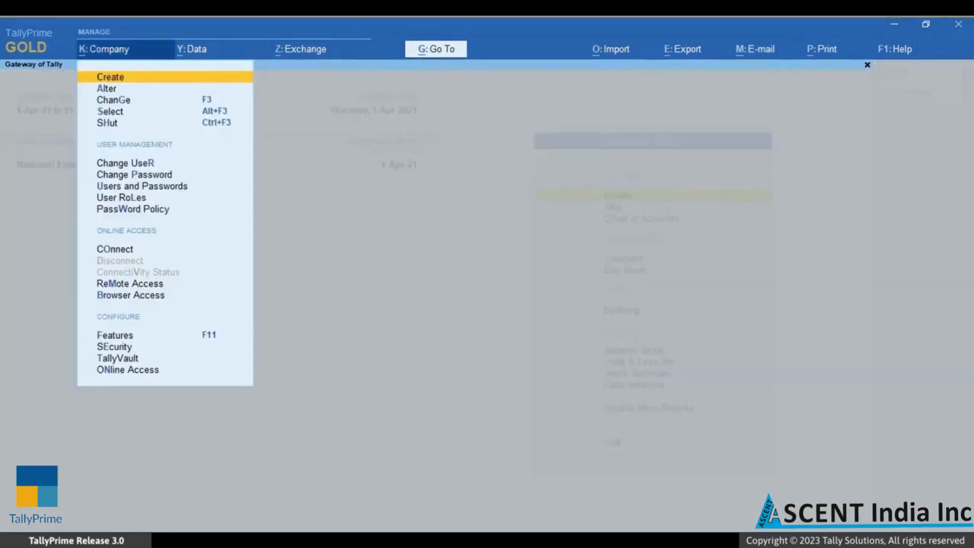
key("Down")
key("Down")
key("Down")
key("Return")
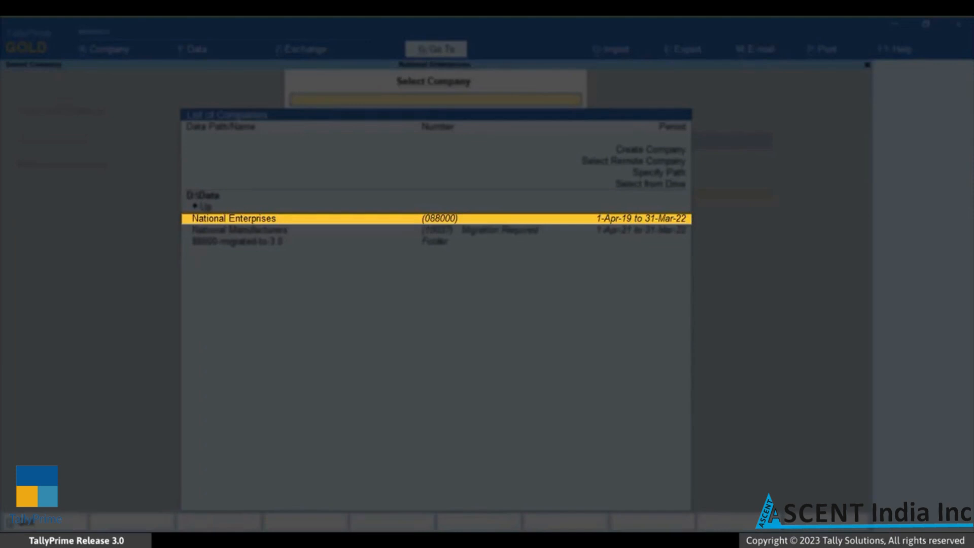
key("Down")
key("Down")
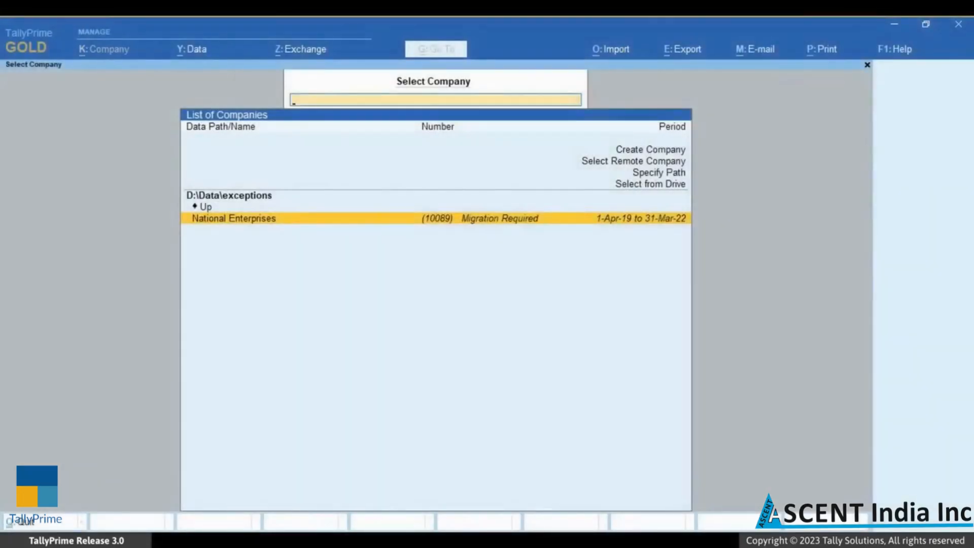
- Select the exceptions-folder National Enterprises, migrate it, and review the voucher type counts
key("Return")
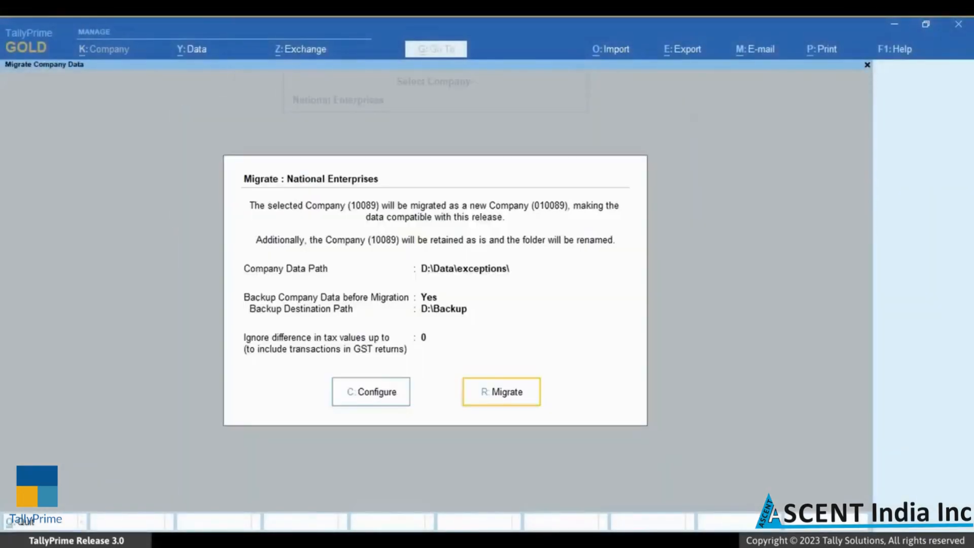
key("Return")
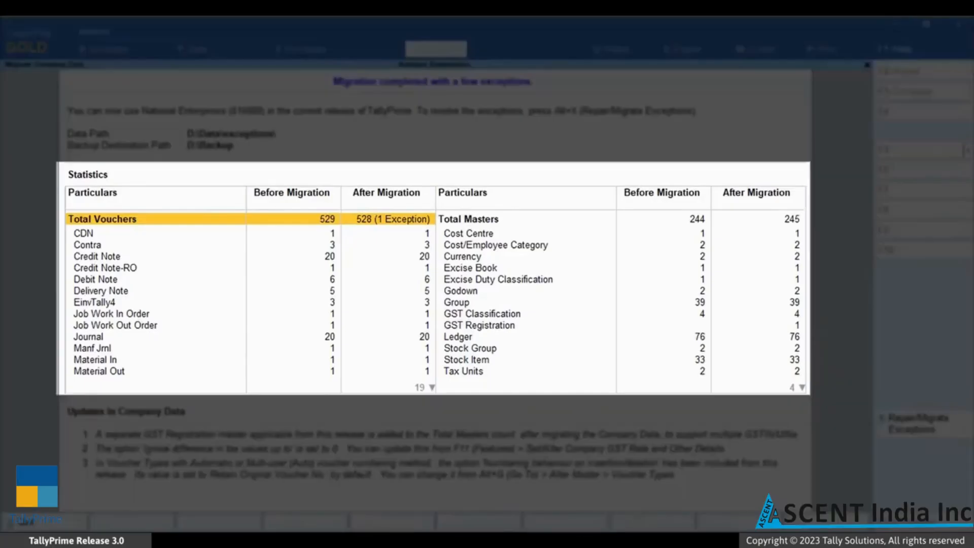
key("Down")
key("Down")
key("Down")
key("Down")
key("Down")
key("Down")
key("Down")
key("Down")
key("Down")
key("Down")
key("Down")
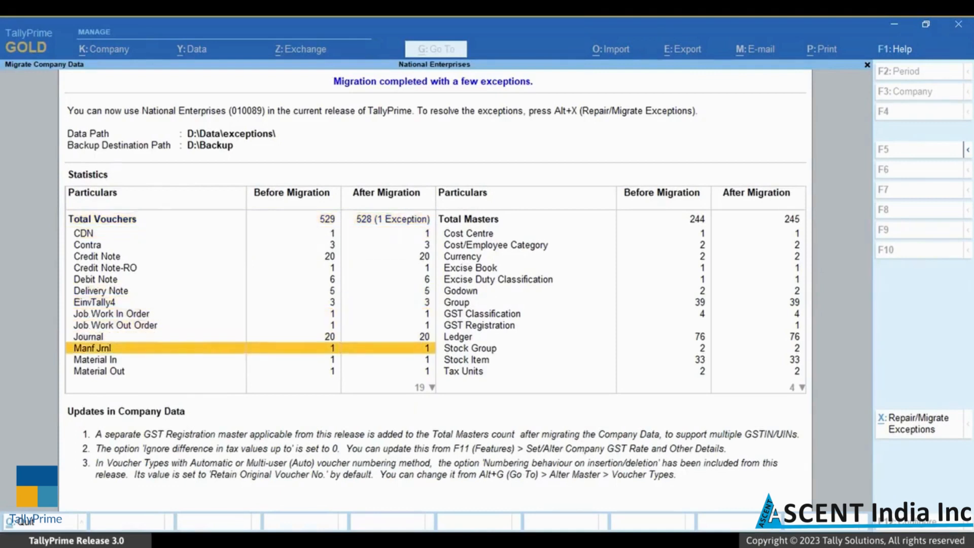
key("Down")
key("Down")
key("Down")
key("Down")
key("Down")
key("Down")
key("Down")
key("Down")
key("Down")
key("Down")
key("Down")
key("Down")
key("Down")
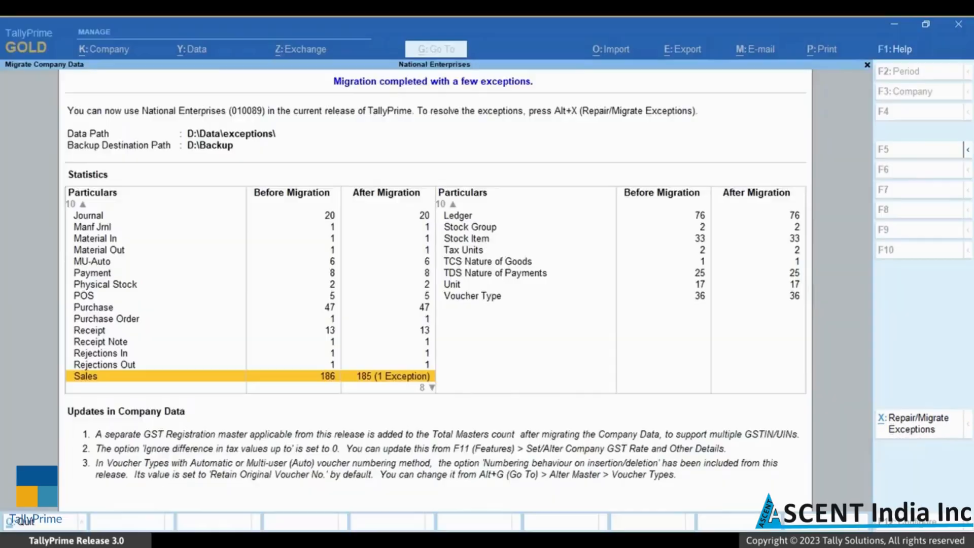
- Open Repair/Migrate Exceptions and drill into the voucher date exception's Sales voucher
left_click(947, 432)
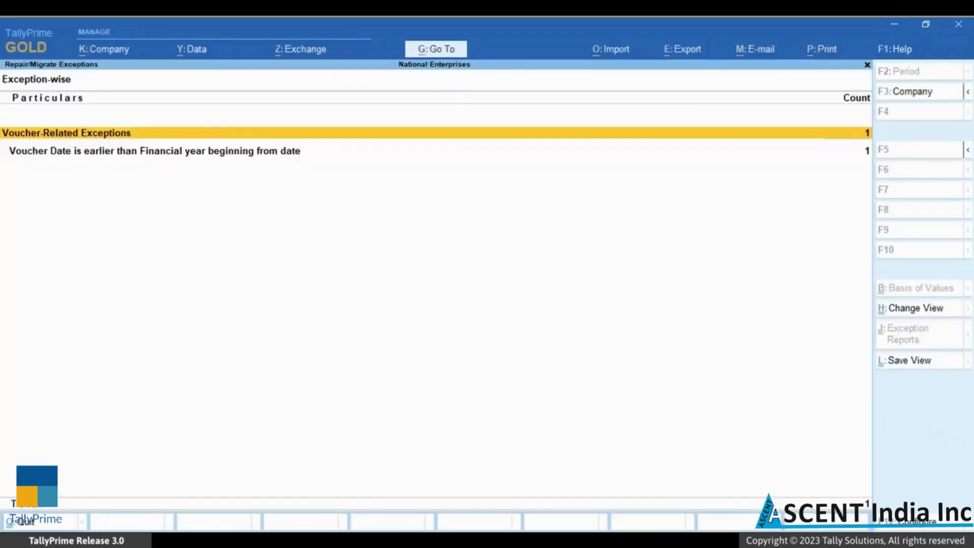
key("Down")
key("Return")
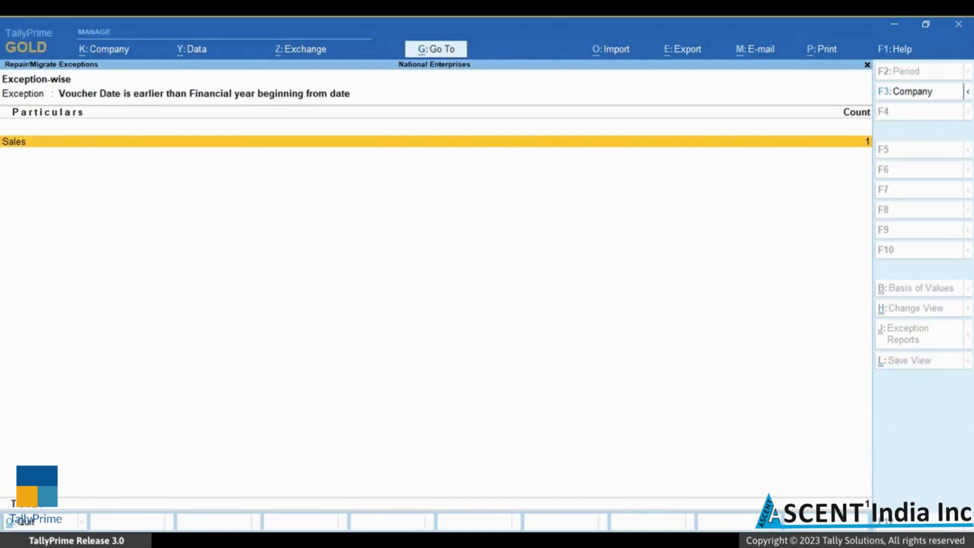
key("Return")
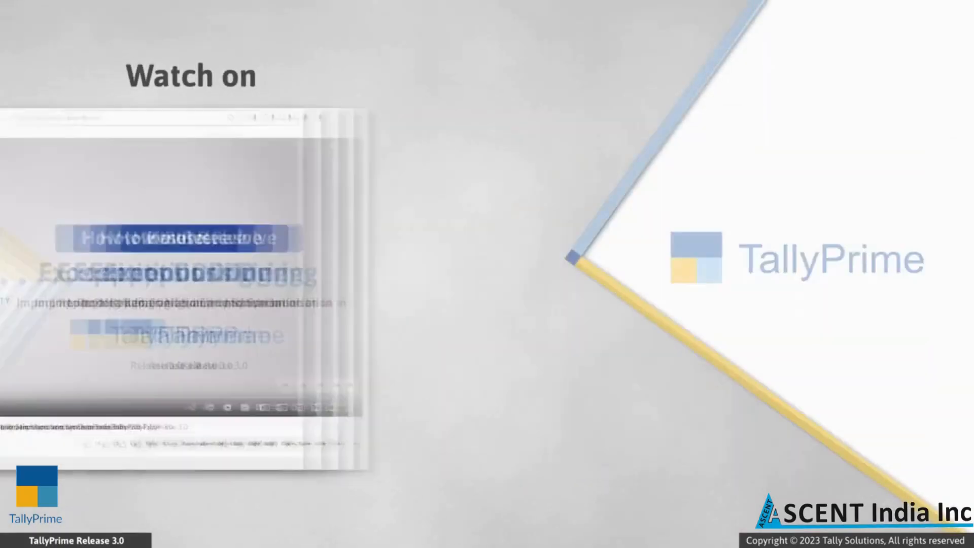